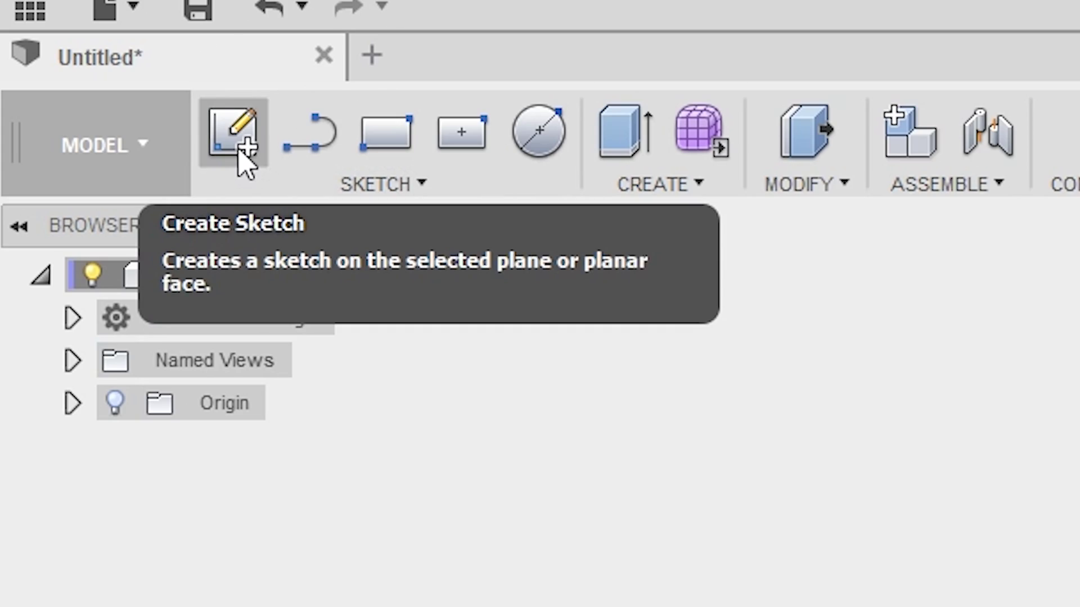
- Start an empty sketch on the front (XZ) origin plane, then stop it
click(239, 152)
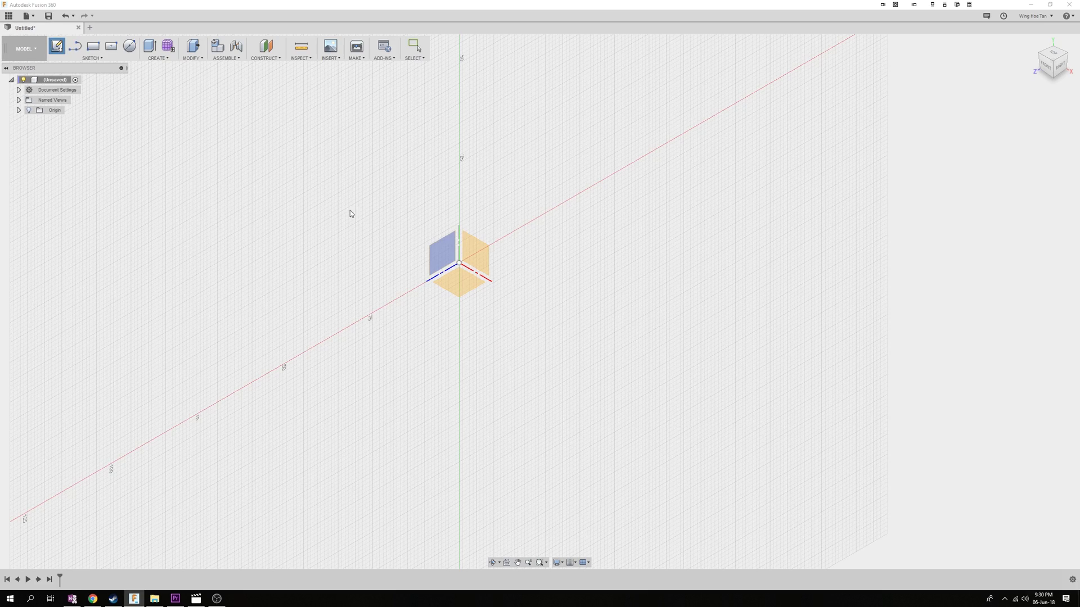
click(459, 245)
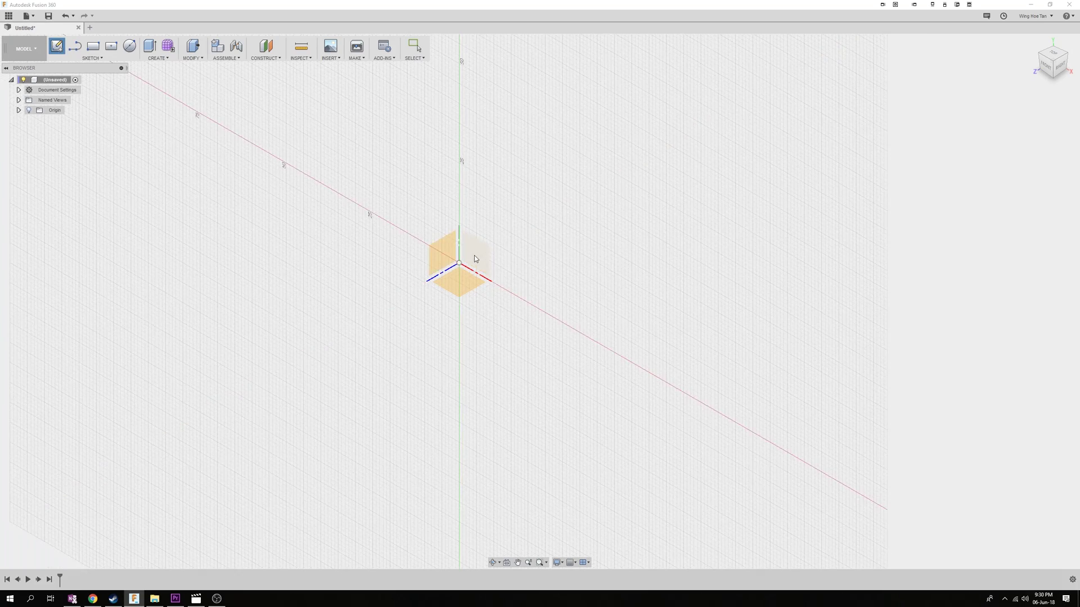
click(455, 47)
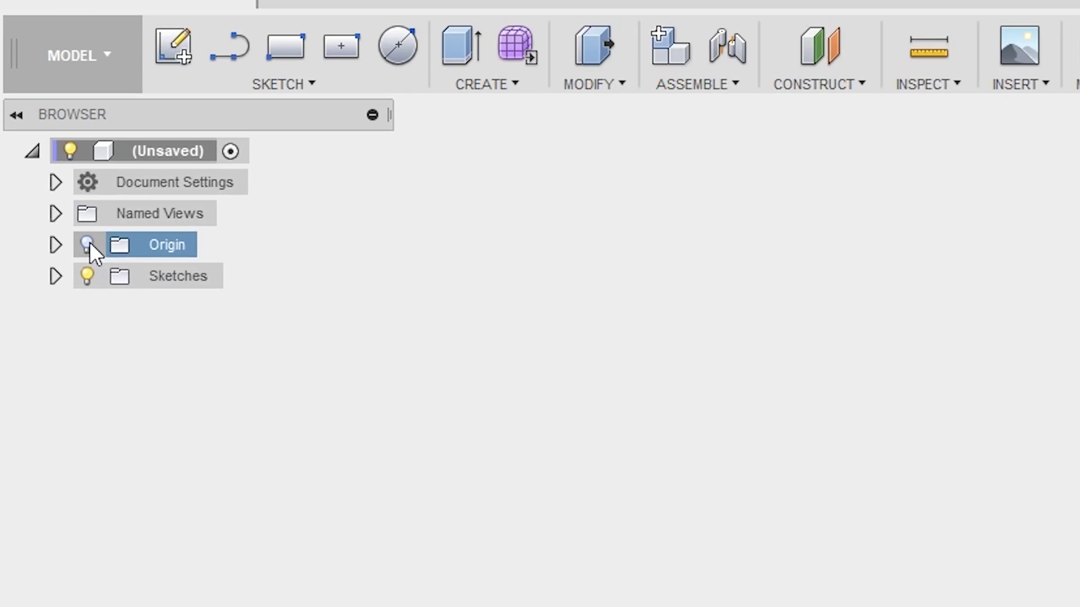
- Show the origin planes and start, then finish, a sketch on the XY plane
click(89, 245)
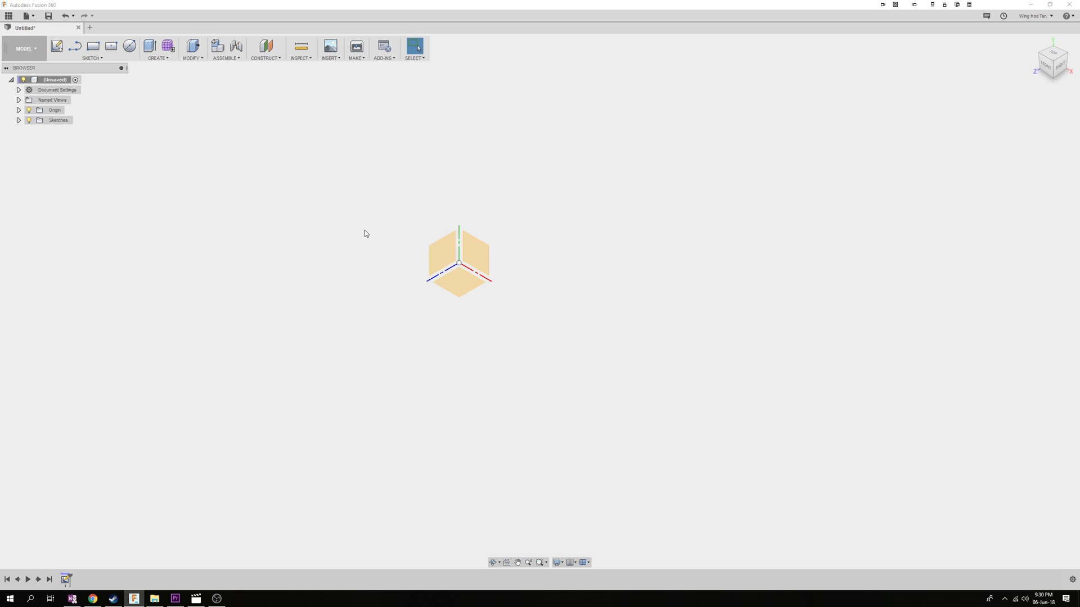
right_click(472, 250)
click(459, 290)
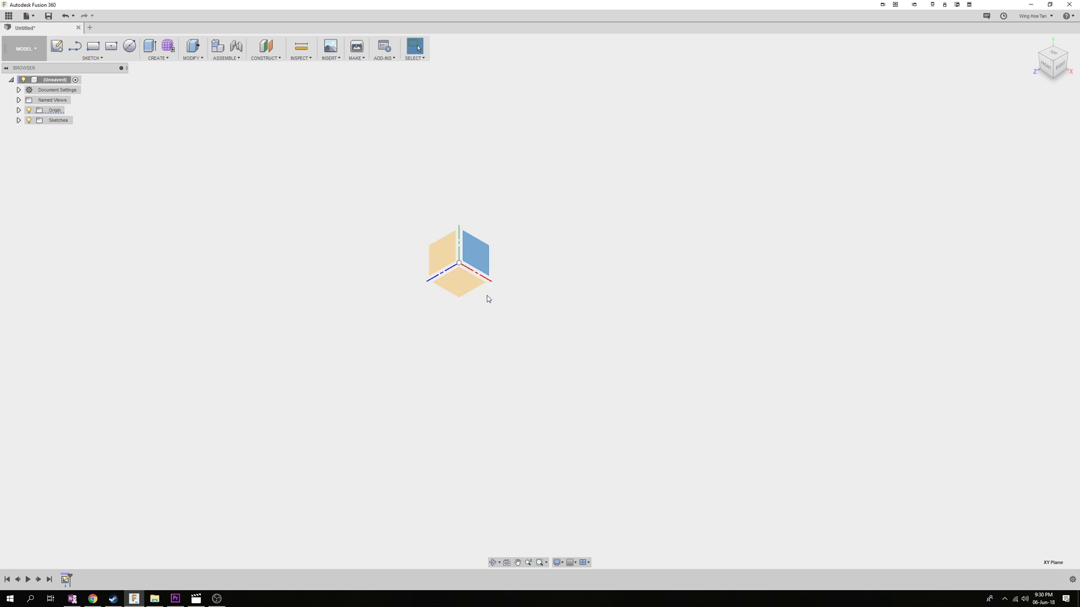
click(450, 48)
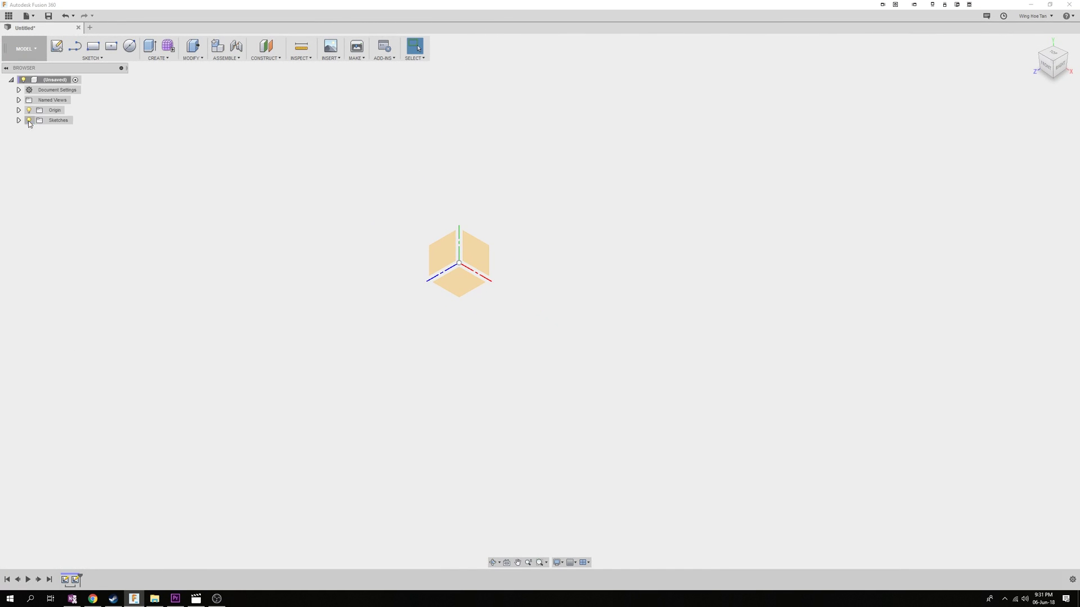
- Expand the origin planes and start a circle on the XZ plane, centred at the origin
click(19, 109)
right_click(59, 171)
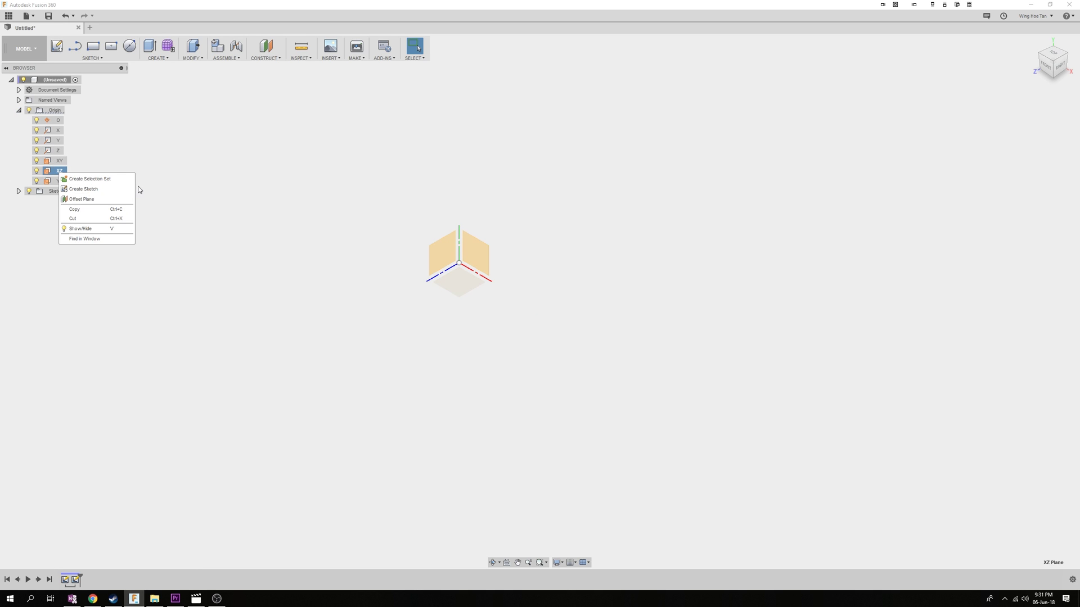
click(280, 232)
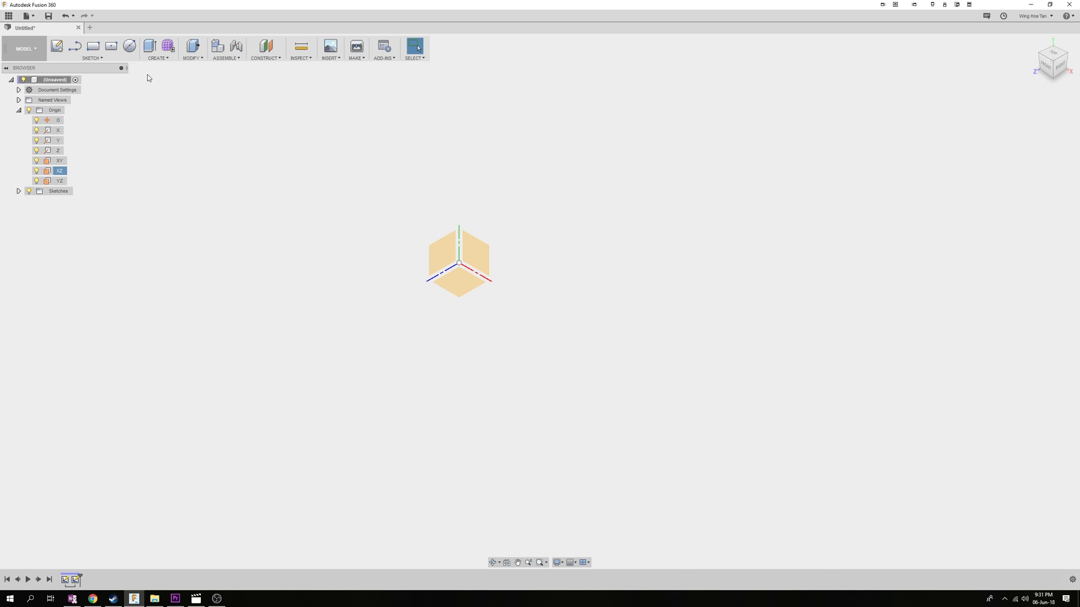
click(129, 46)
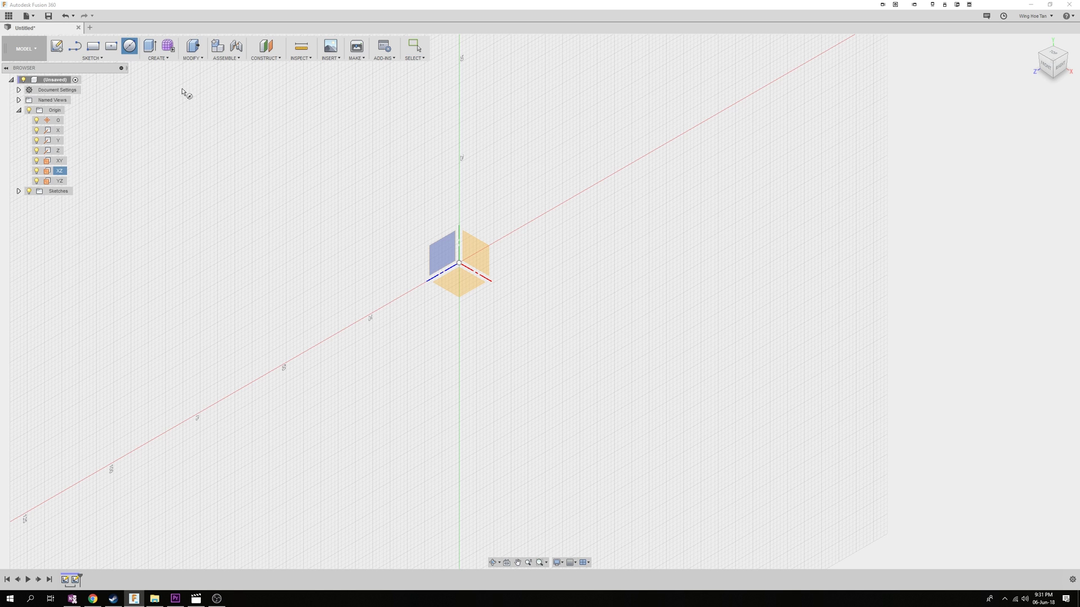
click(456, 280)
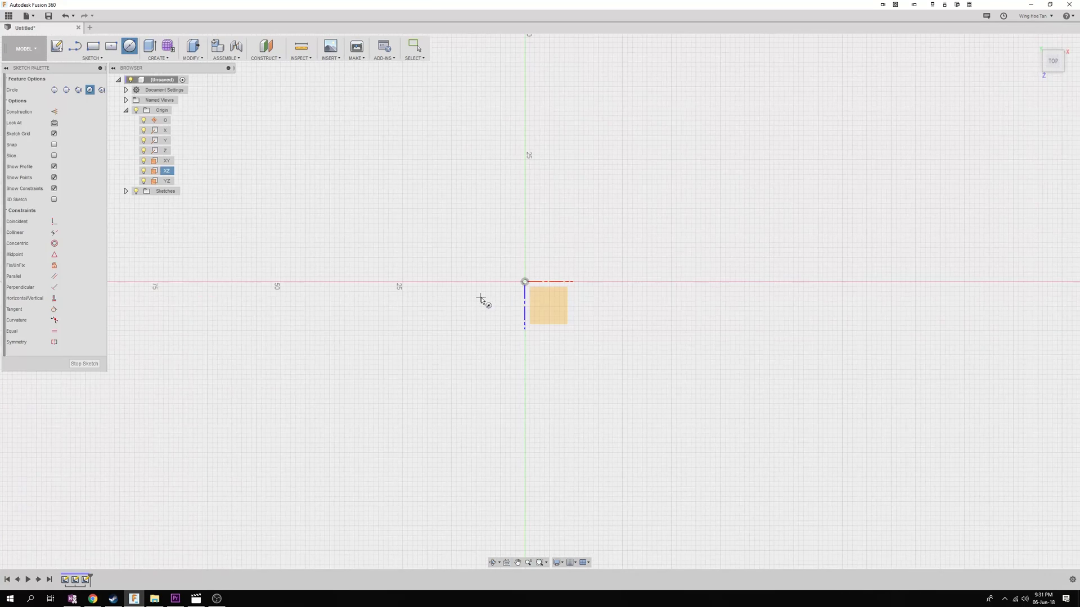
click(525, 282)
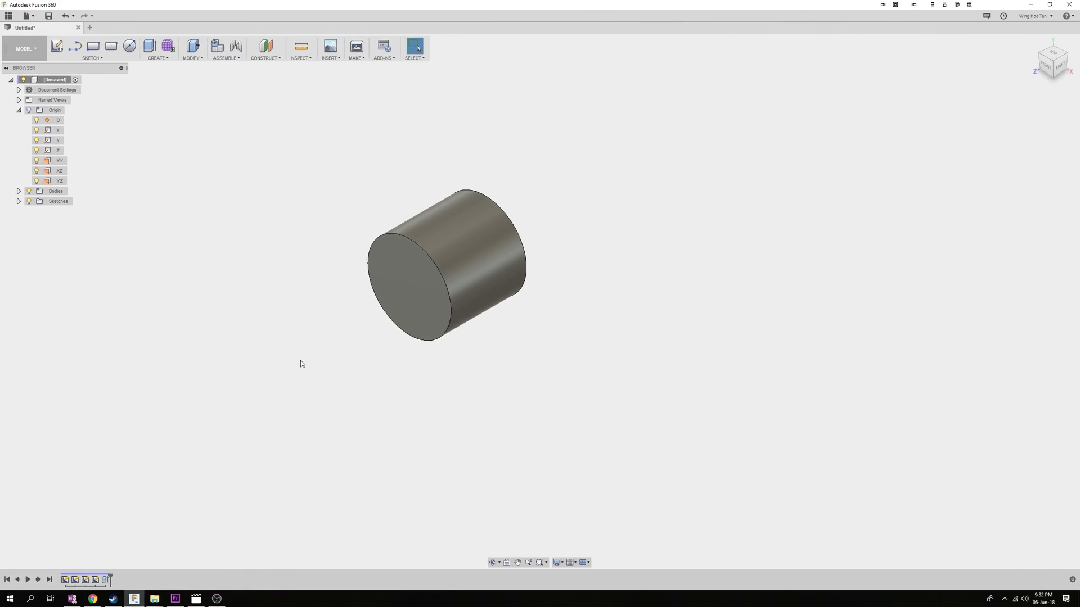
click(407, 302)
right_click(408, 301)
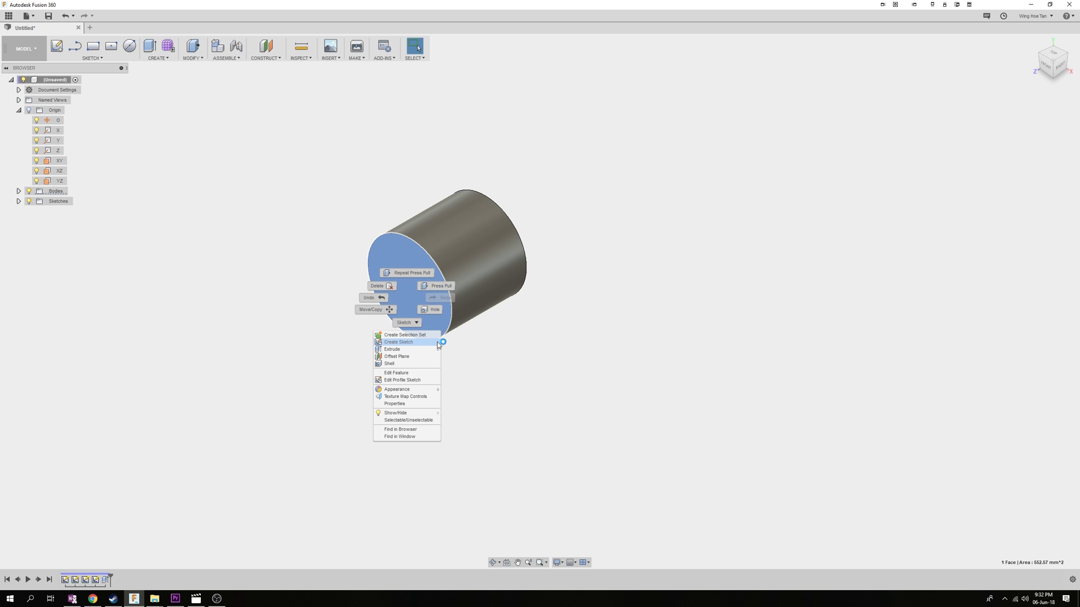
click(514, 357)
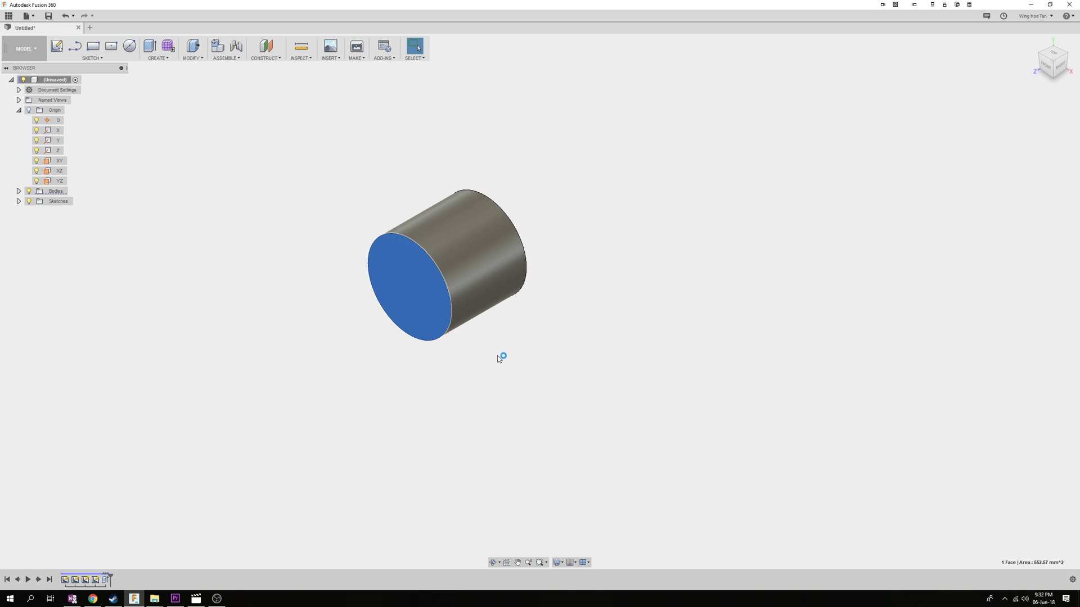
scroll(438, 361, up, 2)
click(405, 364)
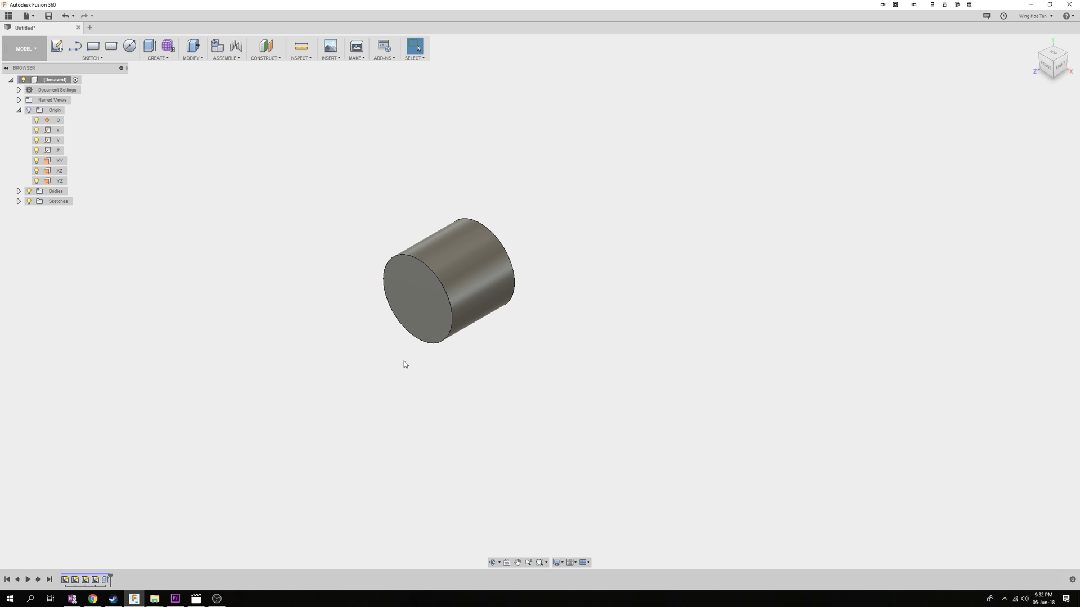
- Add a construction plane 15 mm out from the cylinder's front face and right-click it
right_click(424, 313)
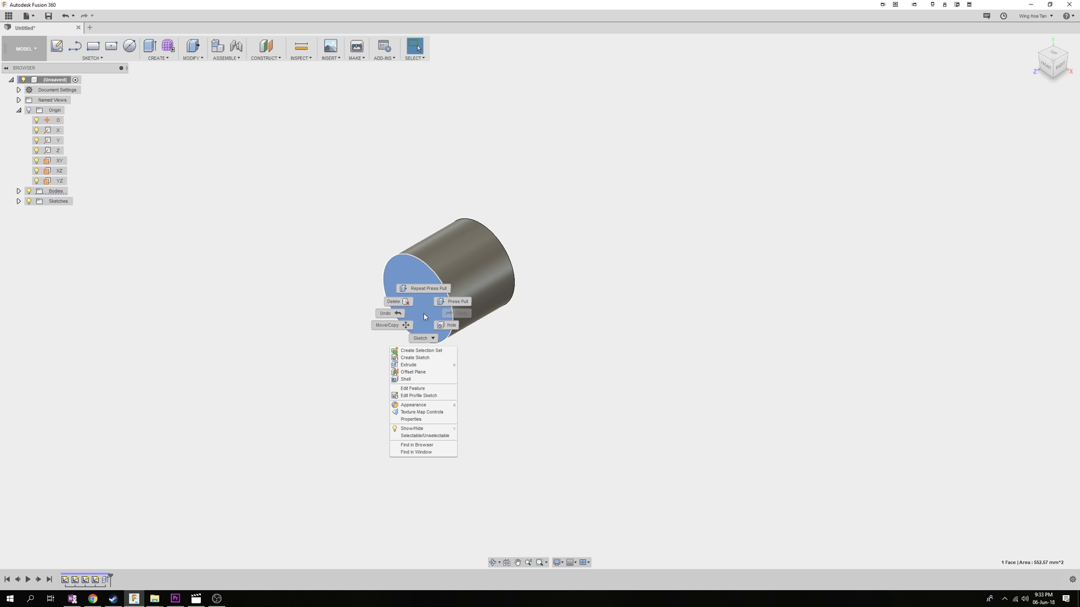
click(432, 372)
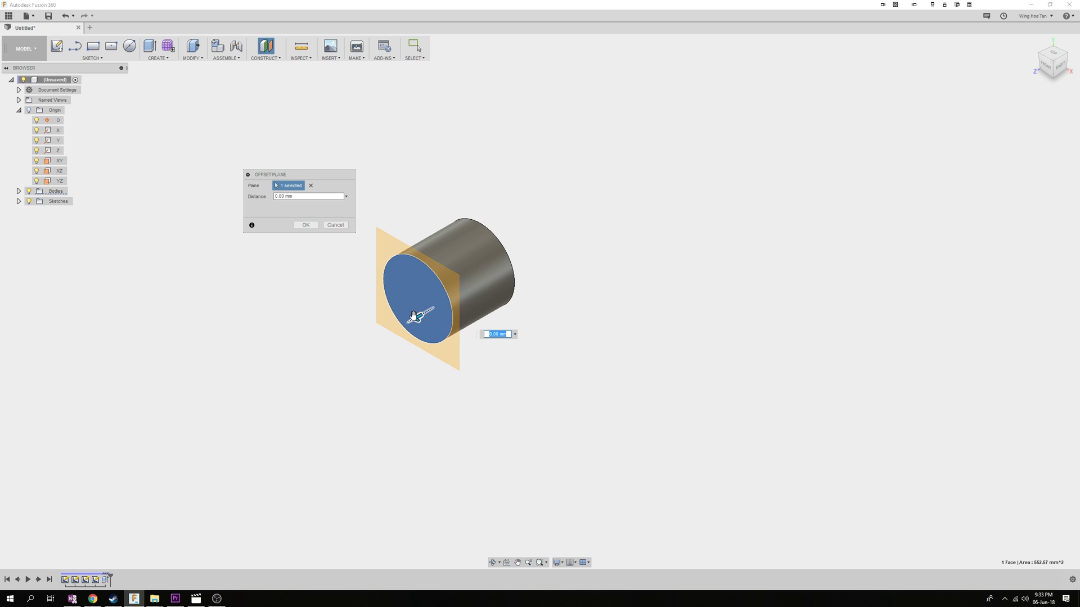
drag(417, 317, 372, 334)
key(Return)
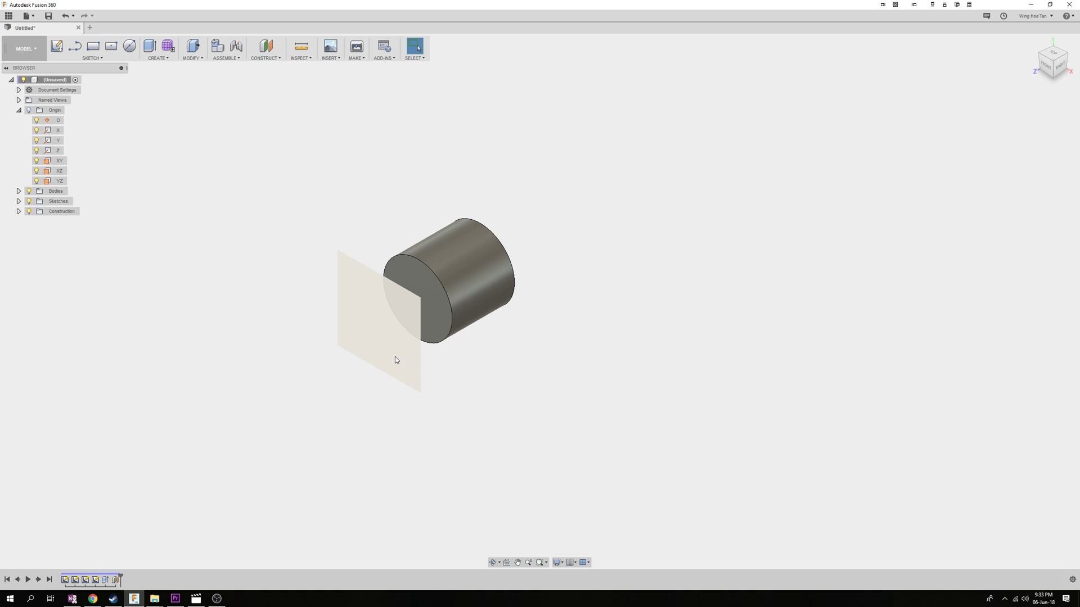
right_click(396, 357)
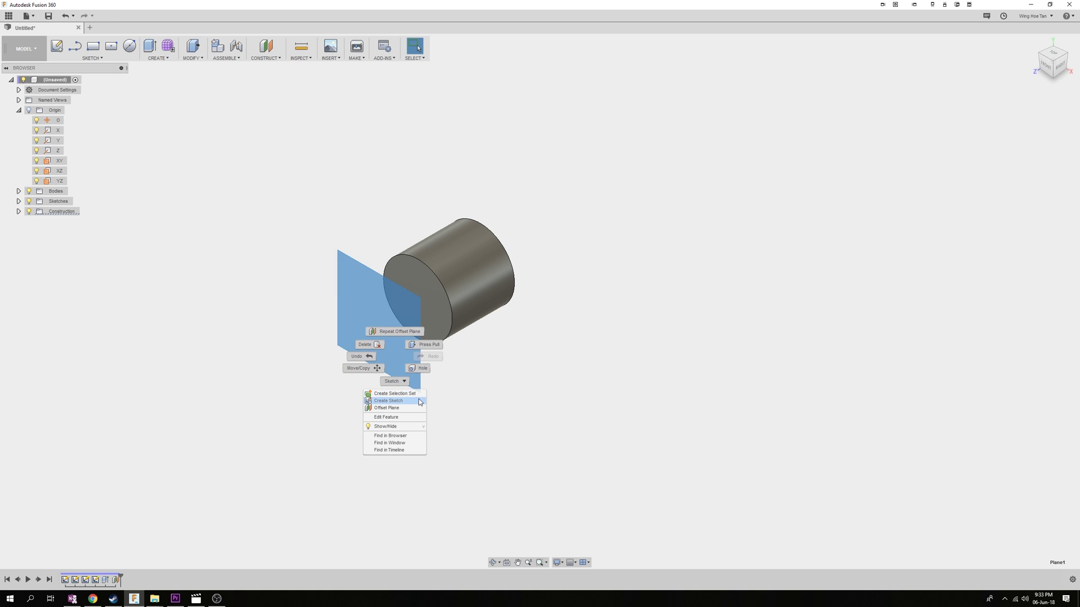